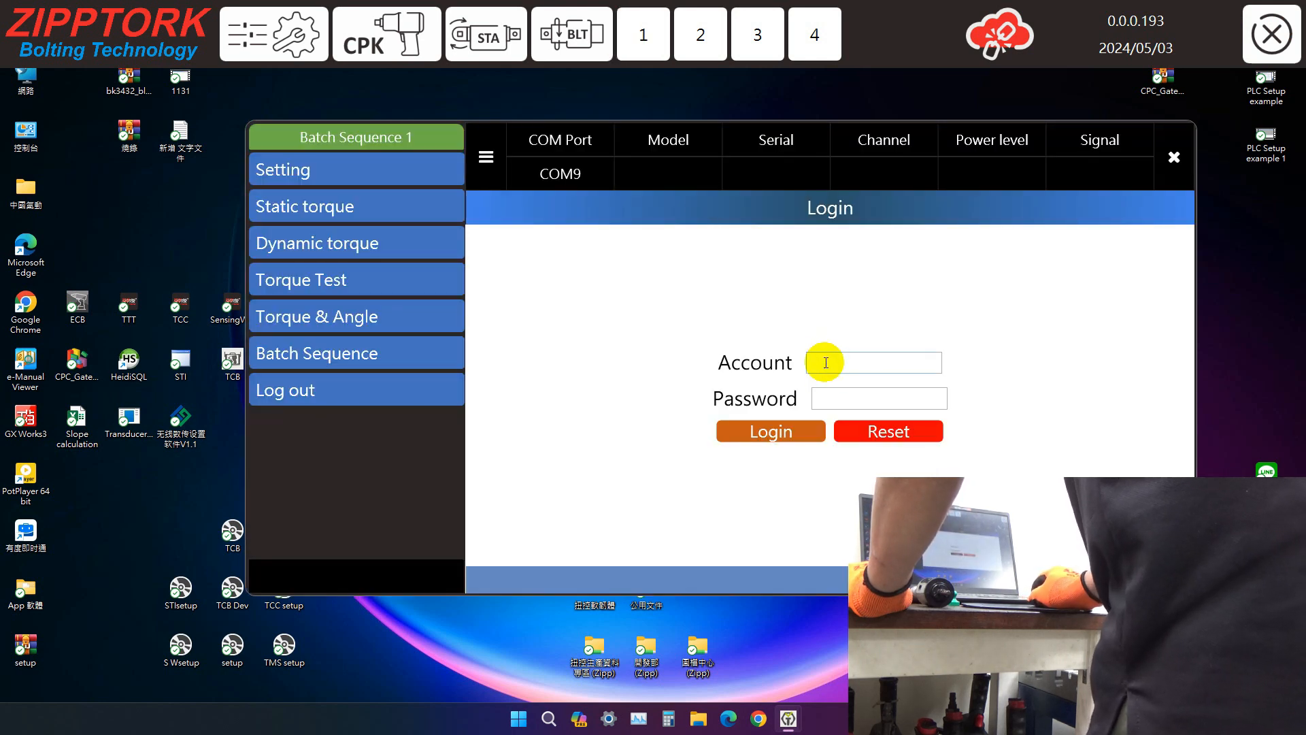
- Log in to the admin account by entering its account name and the account password
text(admin)
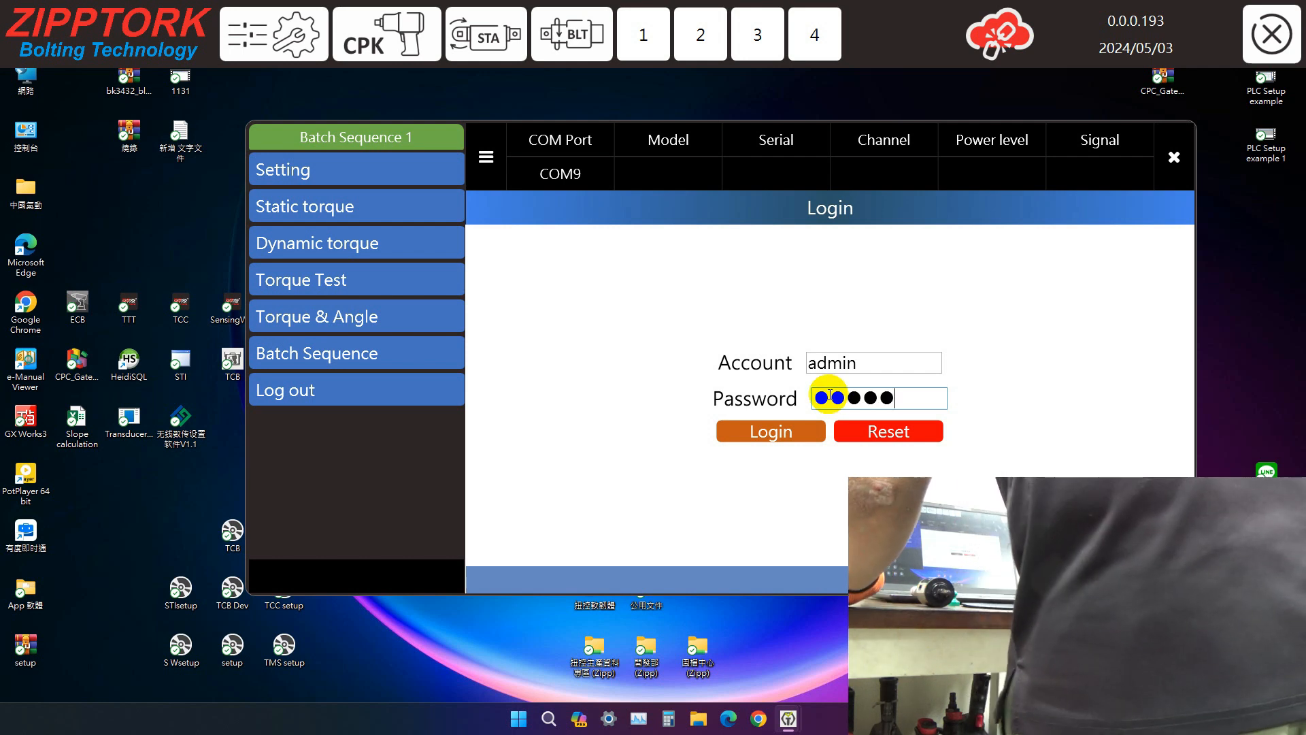
click(777, 436)
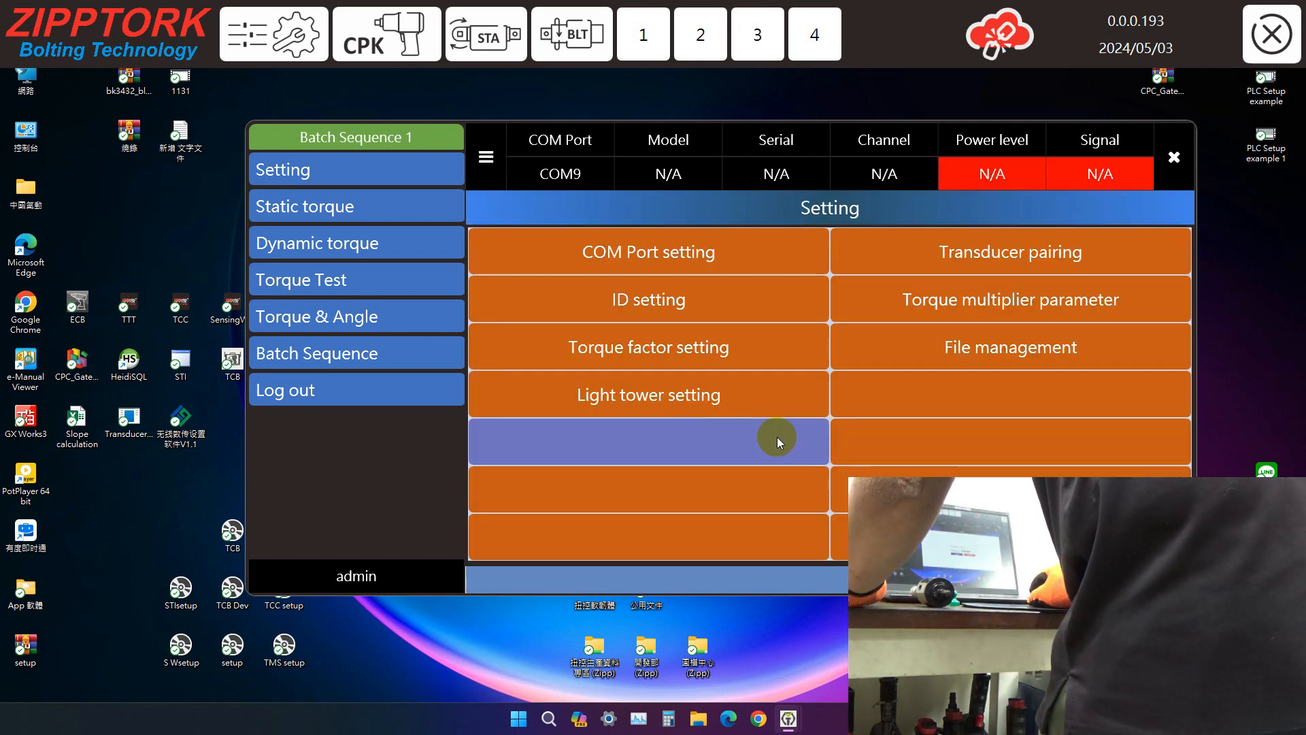
- Maximize the window and set the communication port to COM9 in the COM port settings
drag(668, 139, 648, 4)
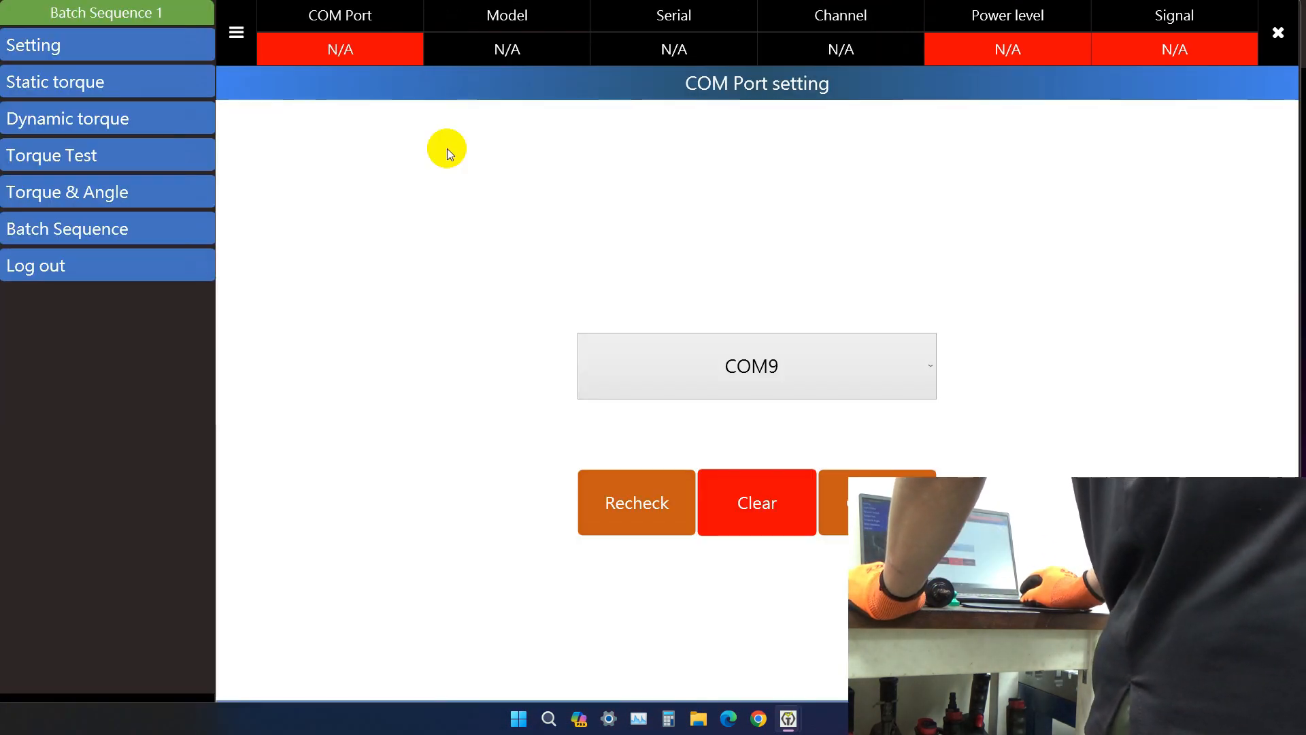
click(446, 149)
click(845, 358)
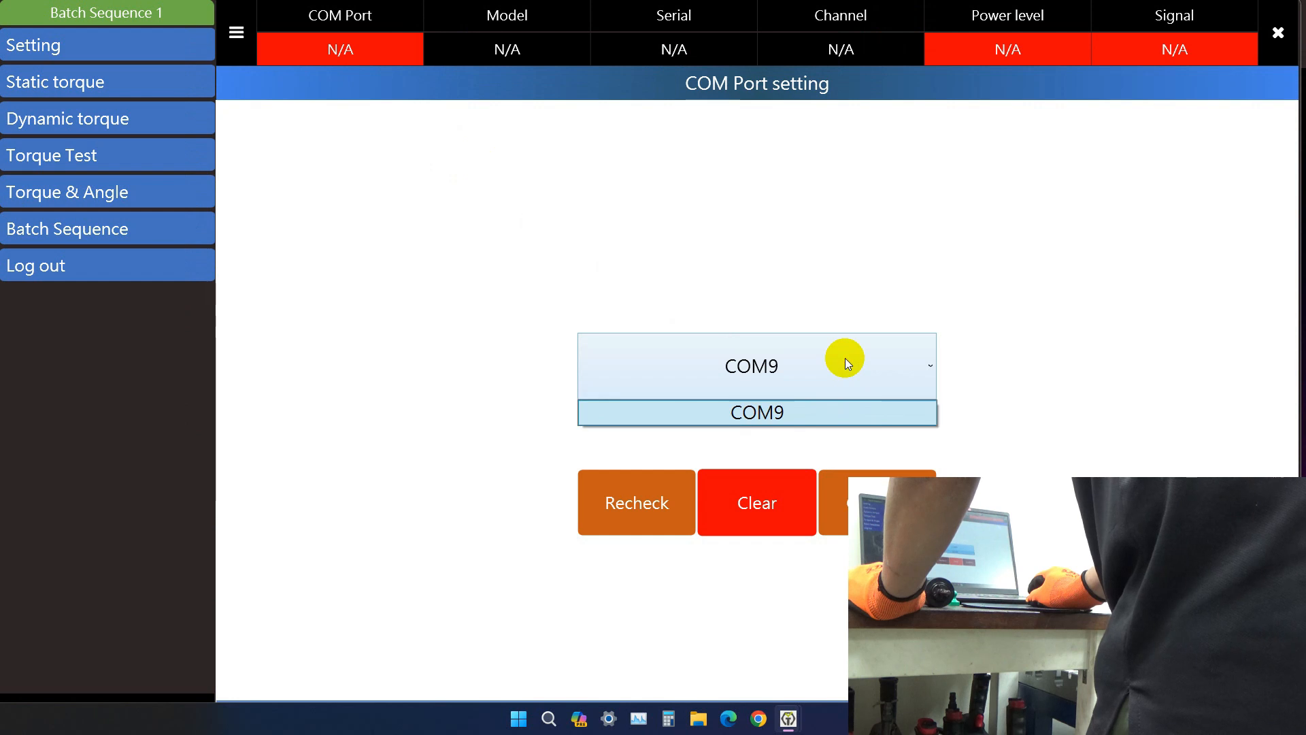
click(823, 411)
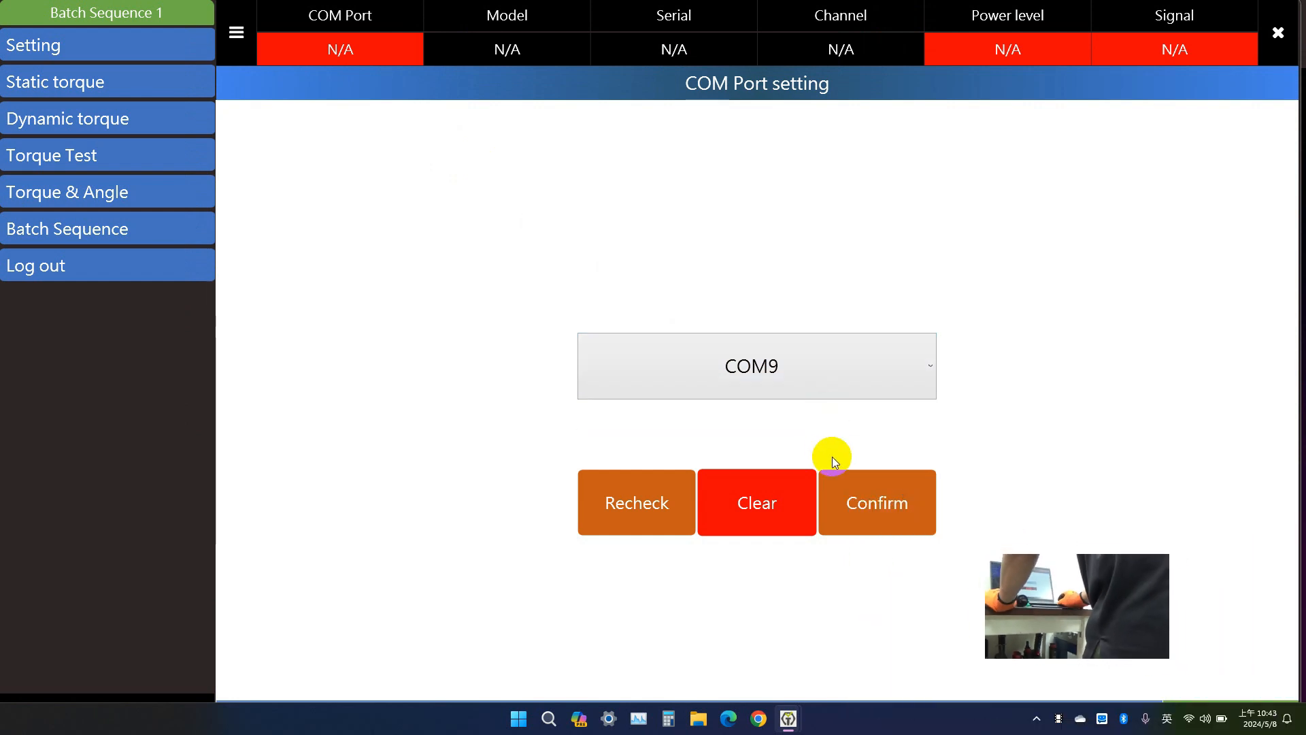
click(873, 507)
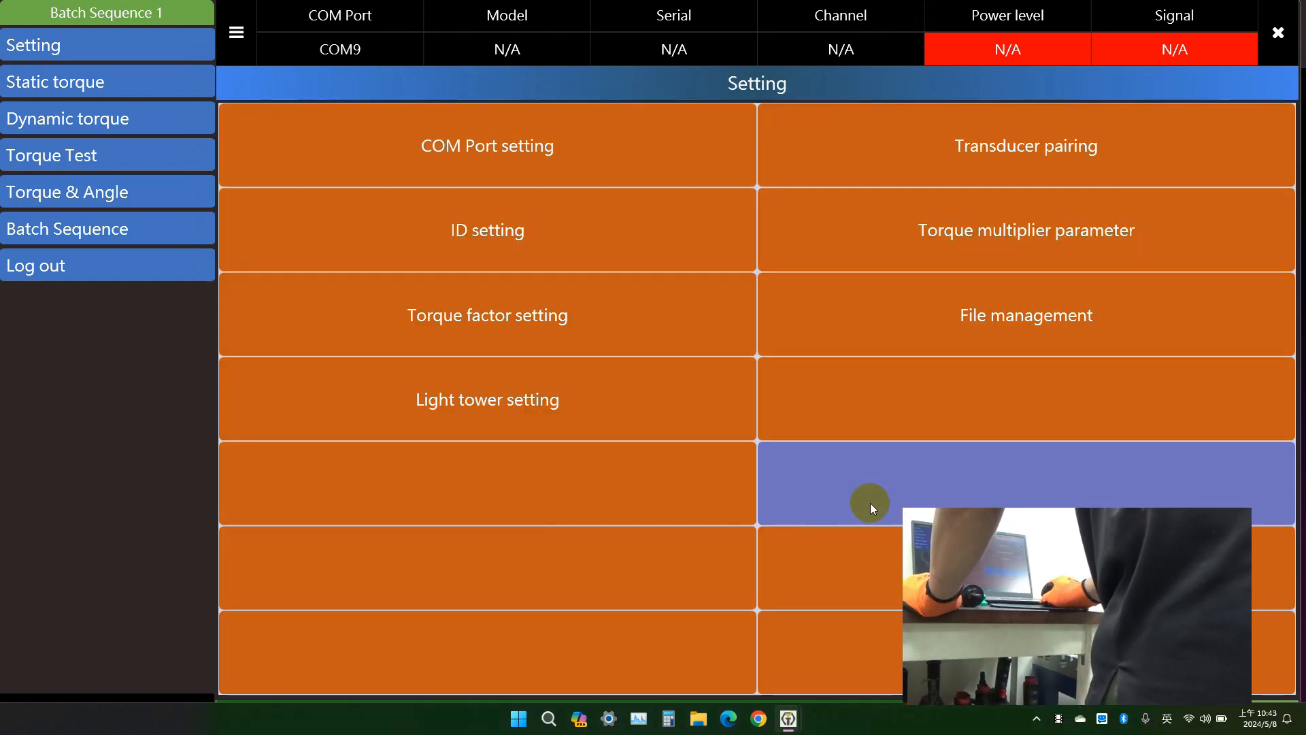
- Clear the transducer pairing in row 1 and pair the transducer again on channel 5
click(949, 154)
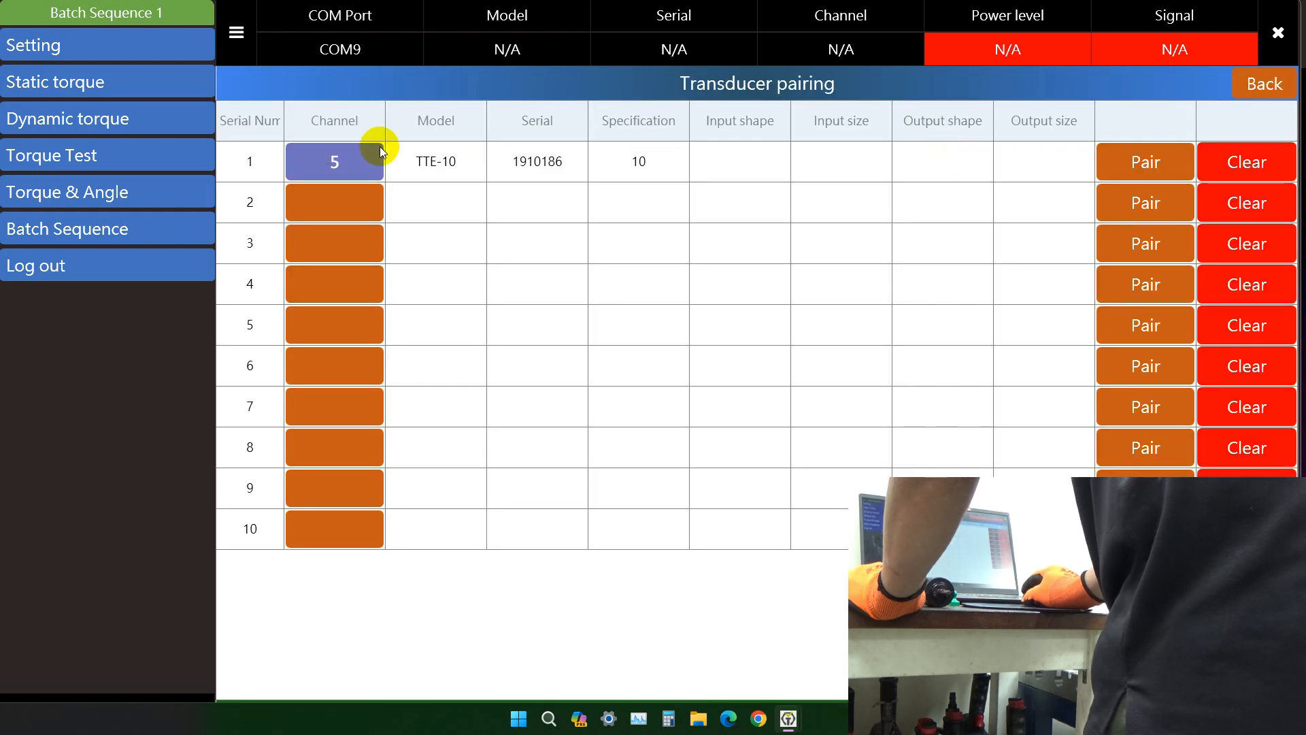
click(1243, 161)
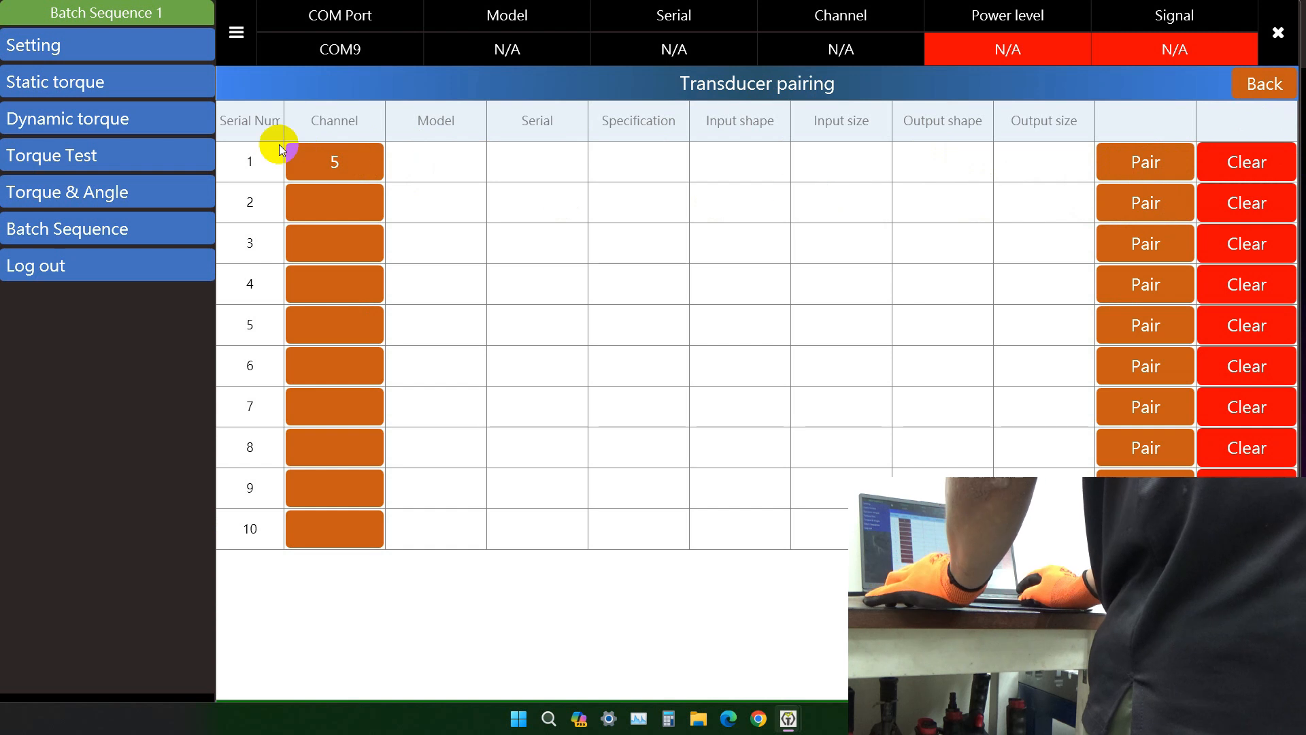
click(319, 164)
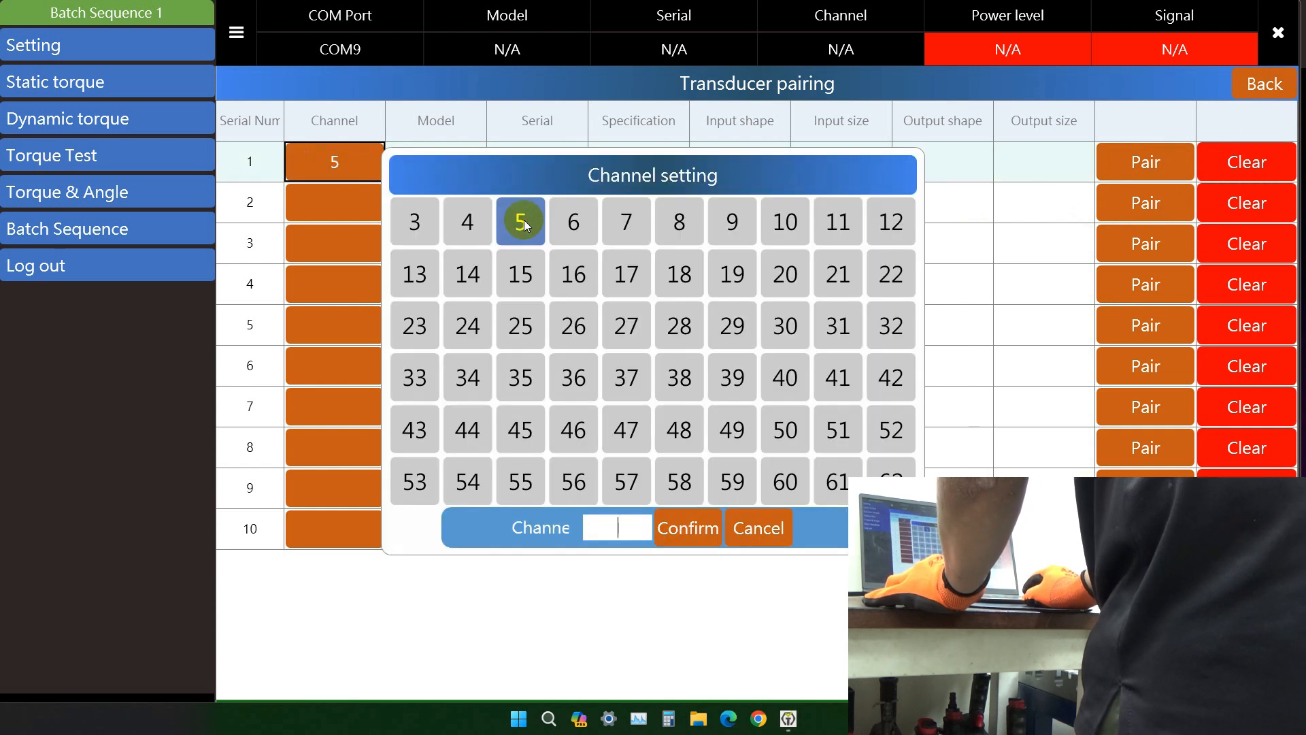
click(682, 536)
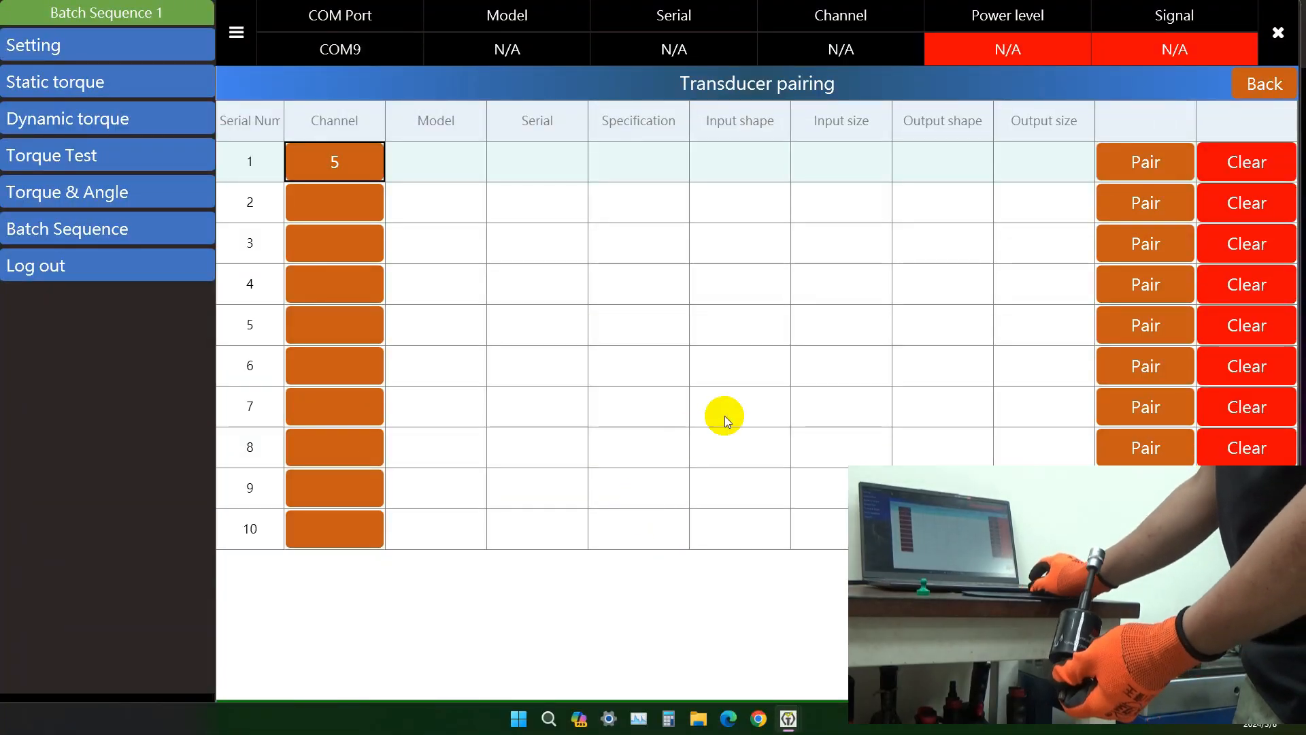
click(1125, 179)
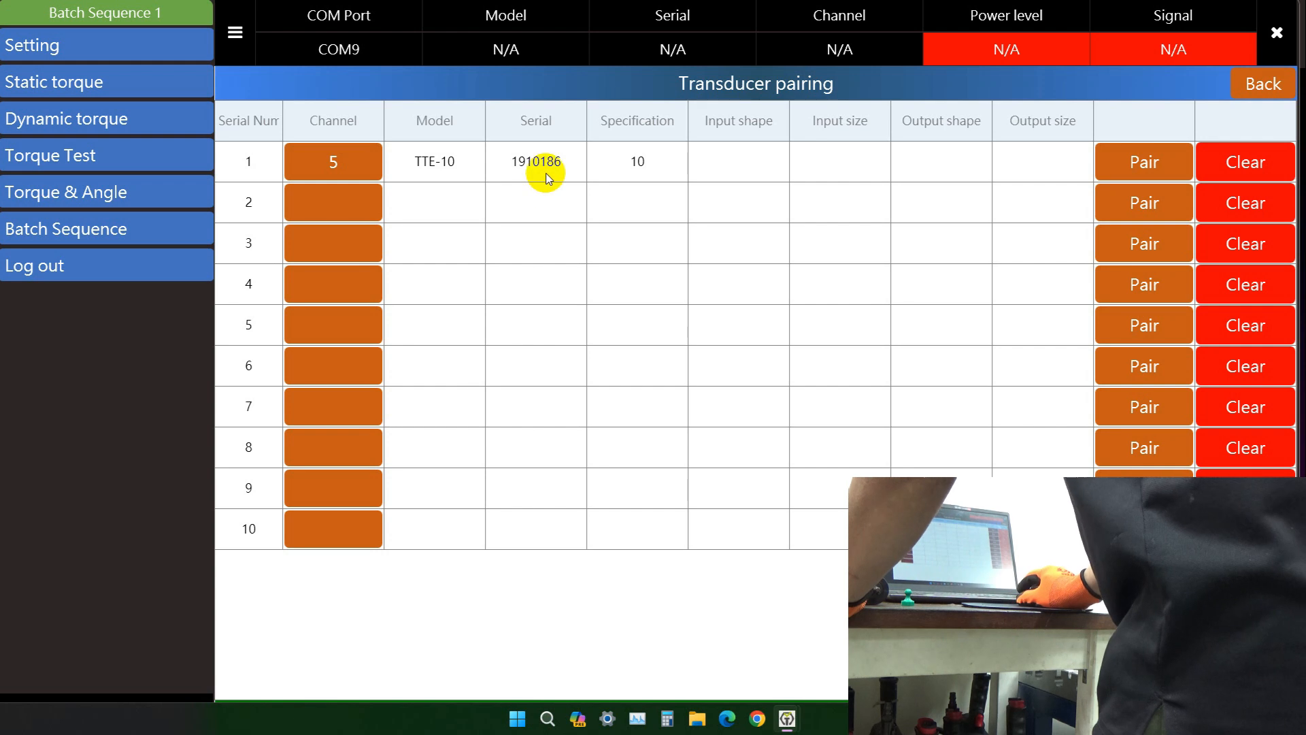
- Open the dynamic torque settings and select the paired TTE-10 on channel 5 as the transducer
click(176, 121)
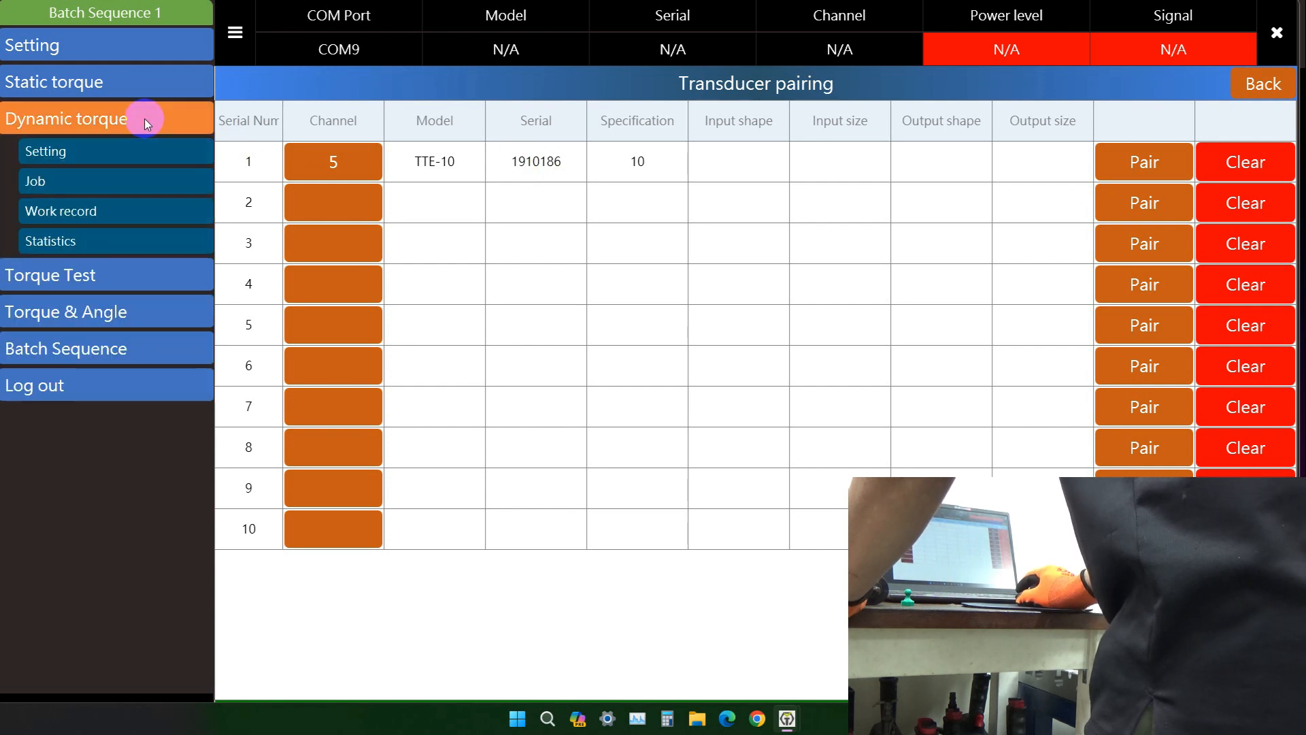
click(113, 151)
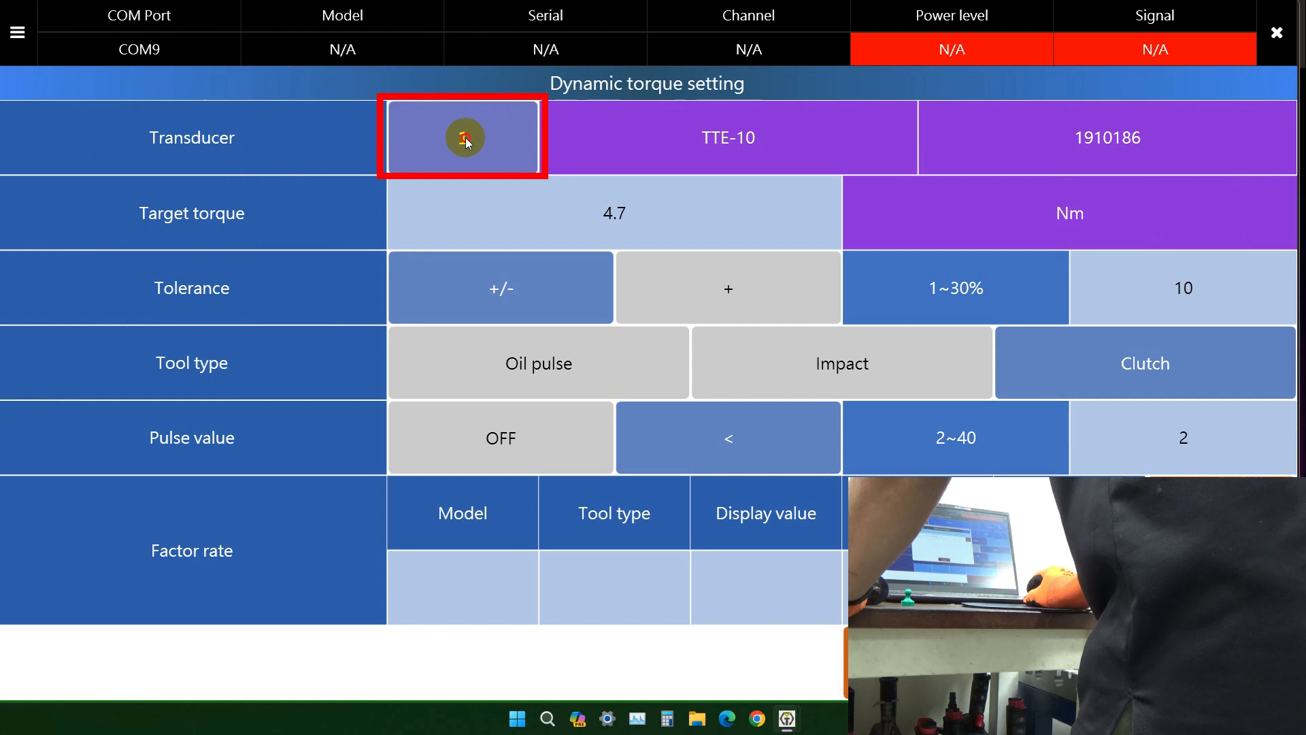
click(465, 138)
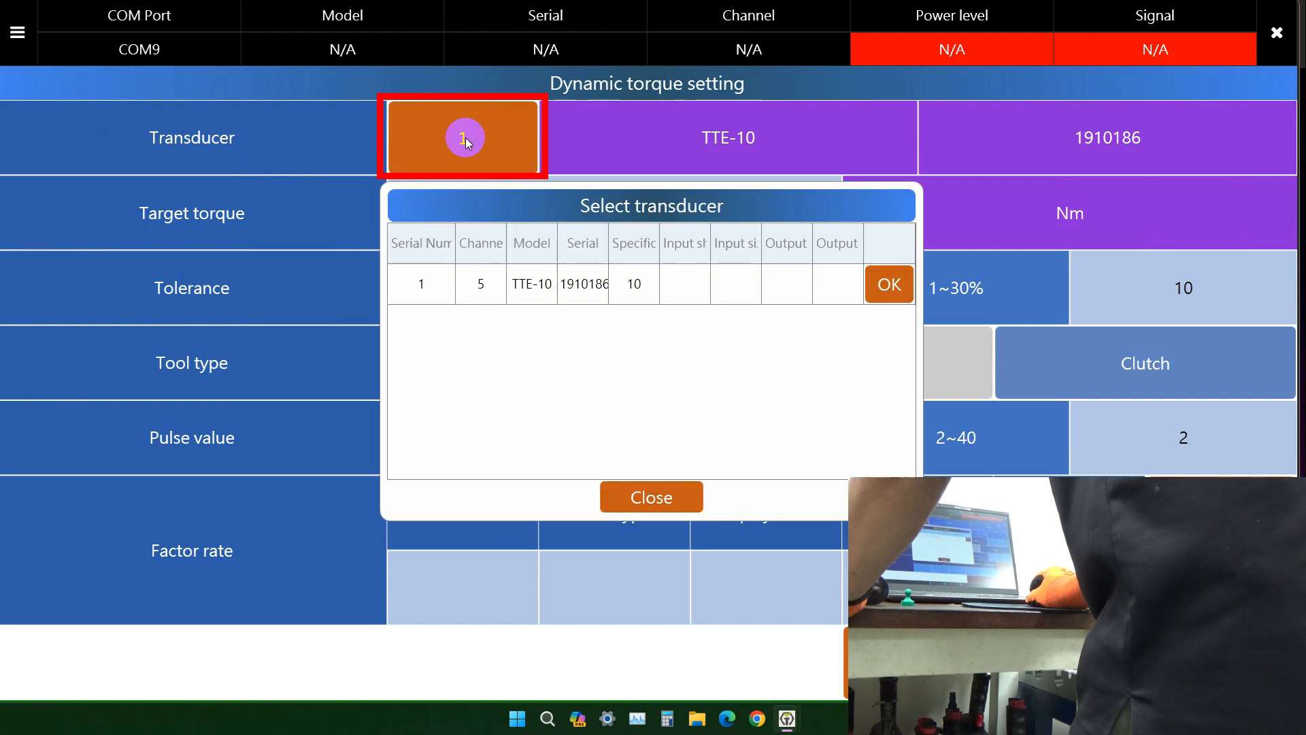
click(890, 285)
- Set the dynamic target torque to 4.7 Nm
click(589, 218)
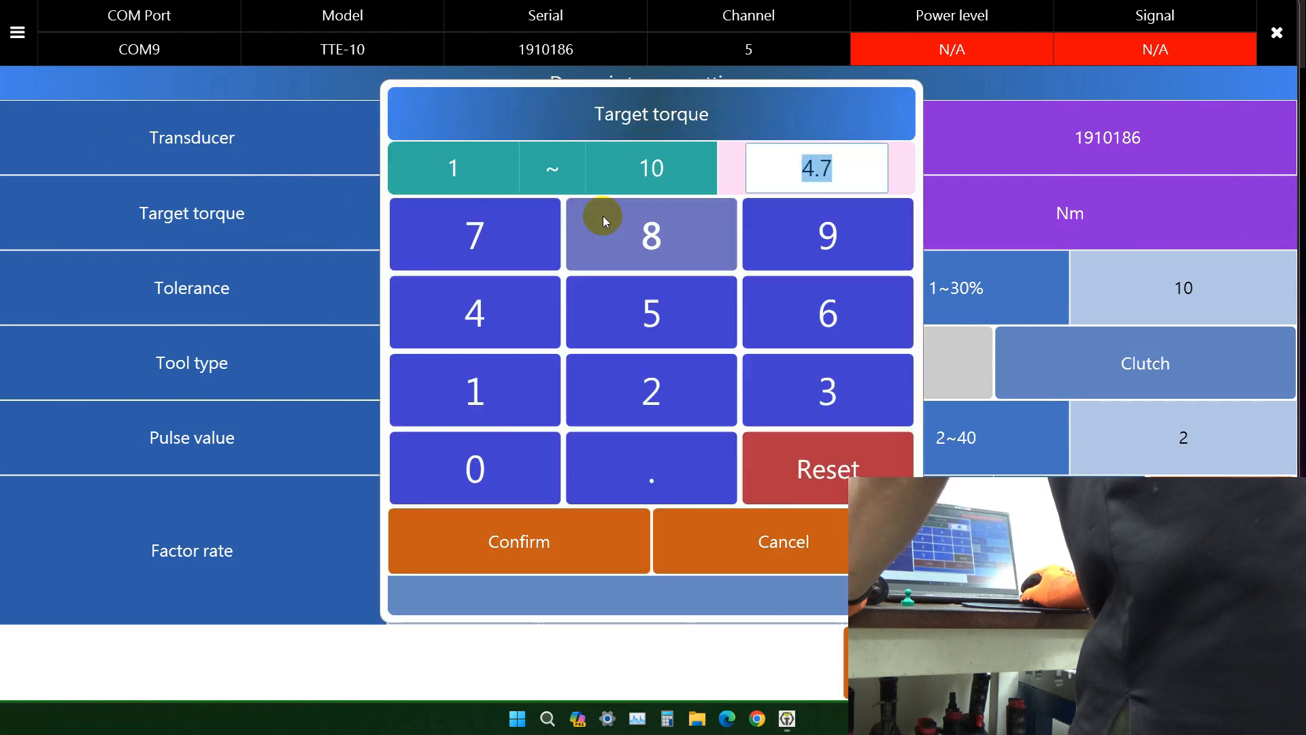
click(469, 312)
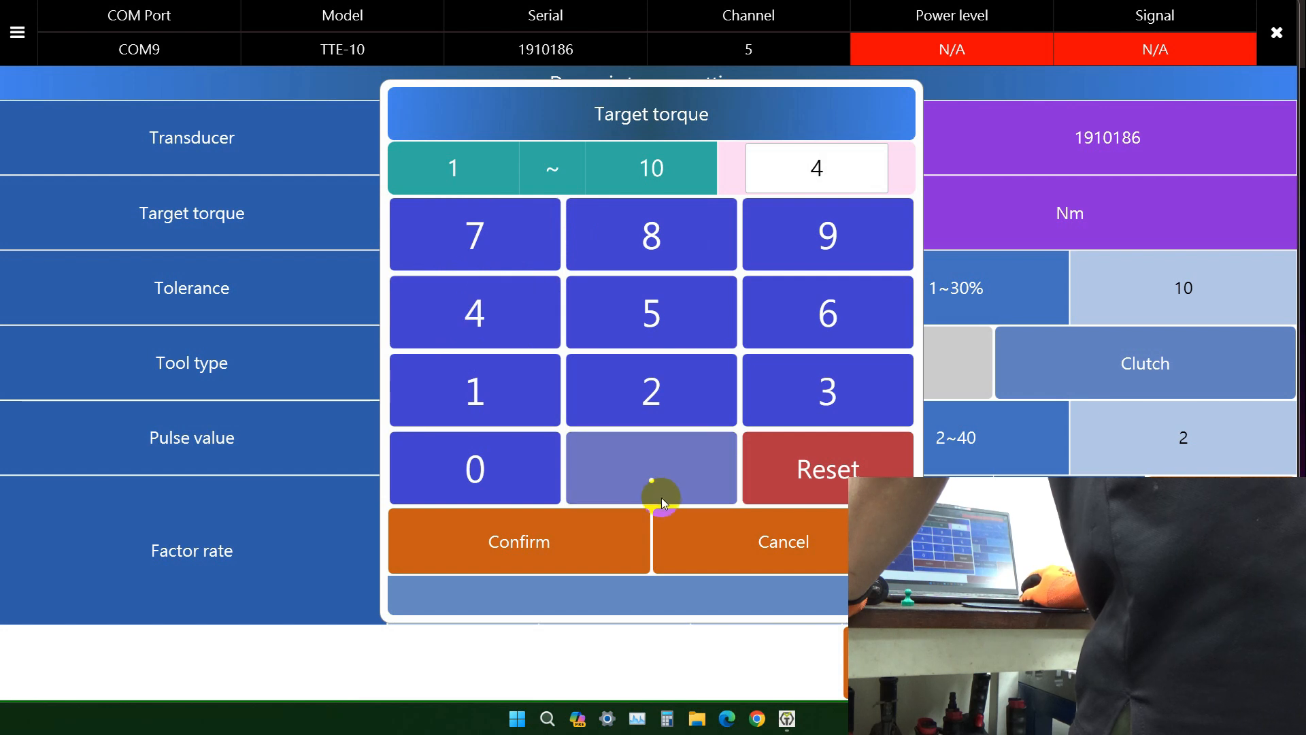
click(652, 463)
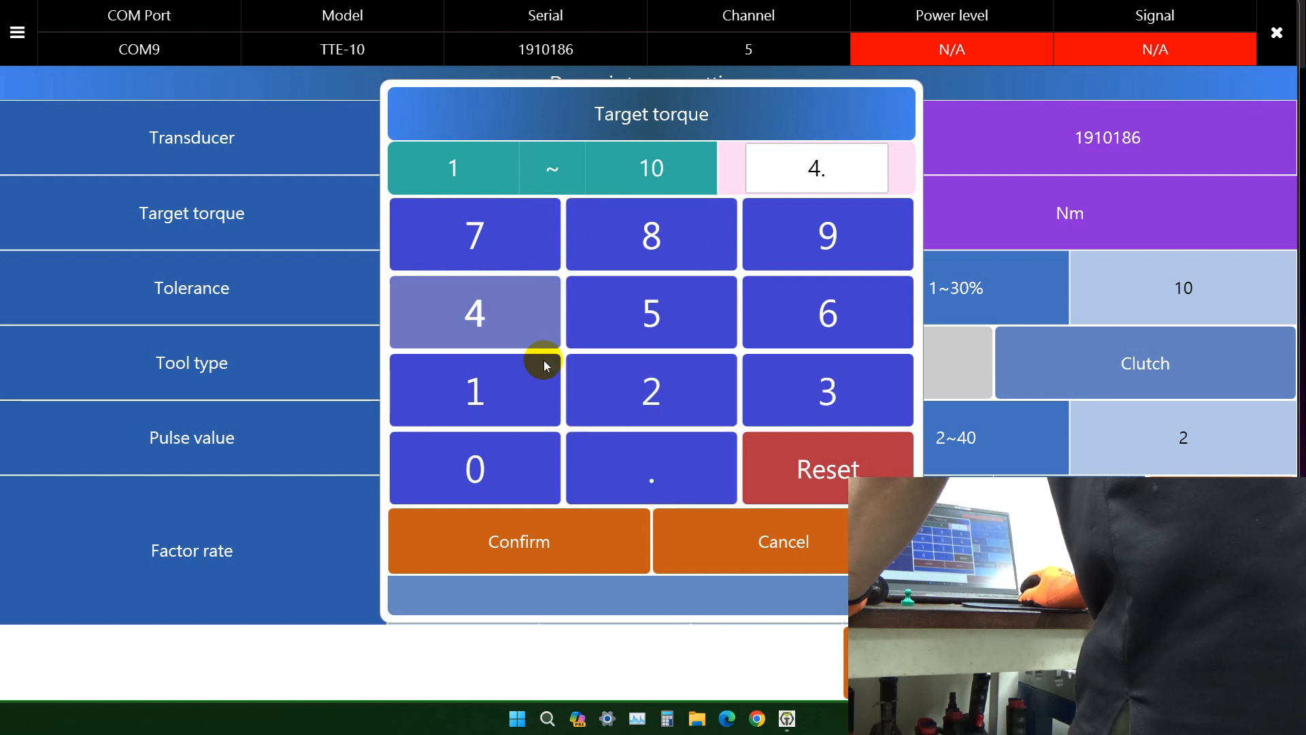
click(469, 234)
click(545, 544)
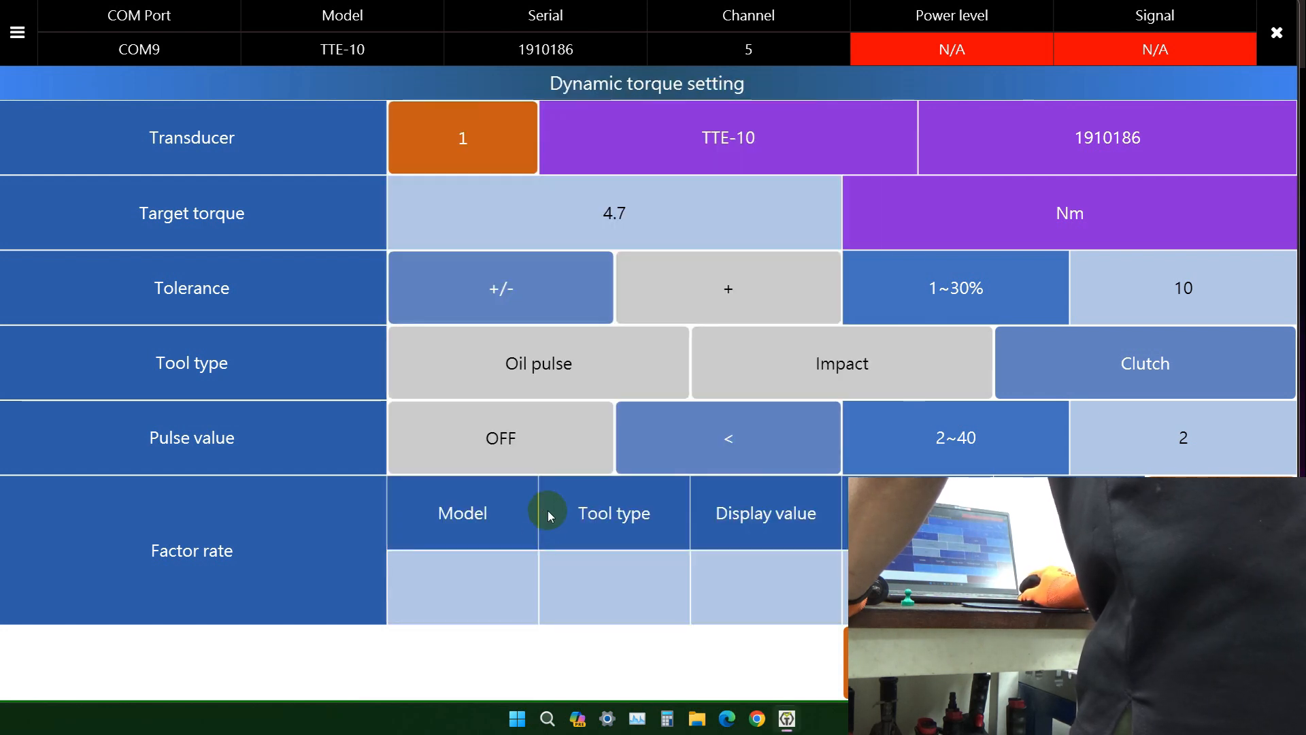
- Set the torque tolerance to +/- with a value of 10% and choose Clutch as the tool type
click(690, 306)
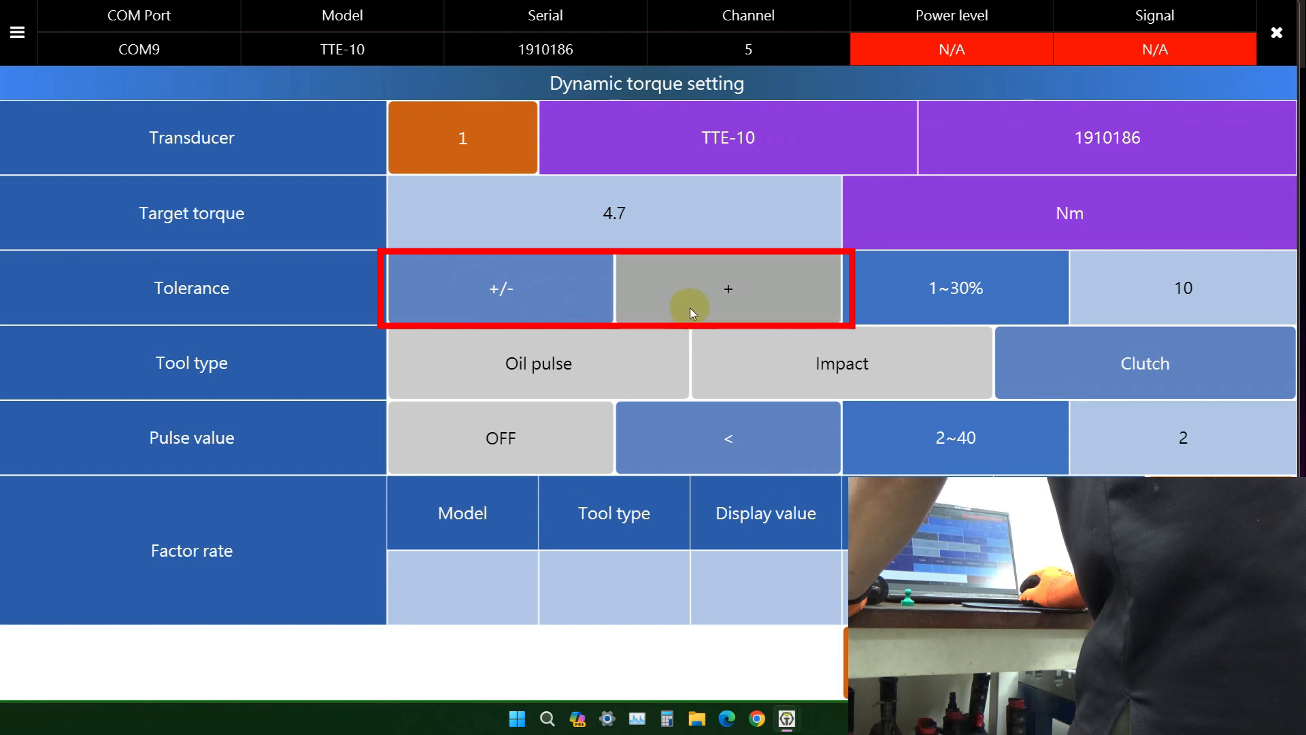
click(529, 287)
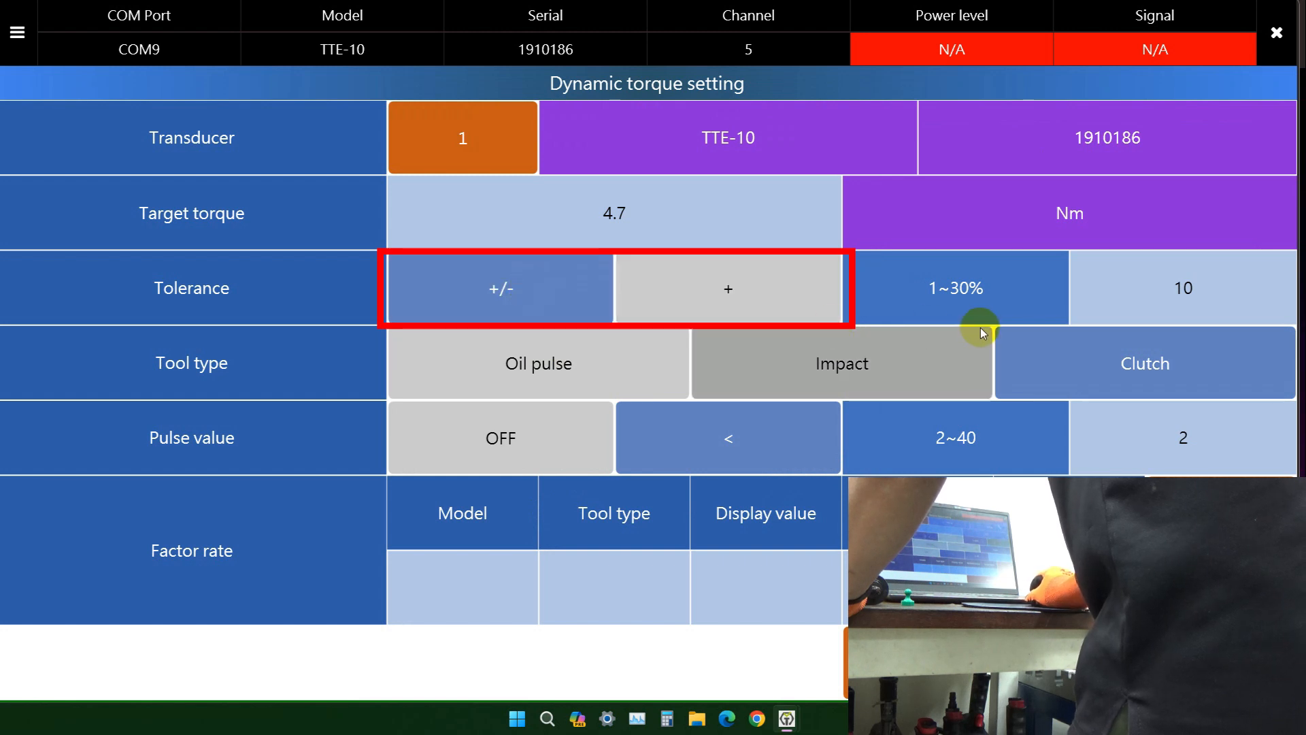
click(1142, 285)
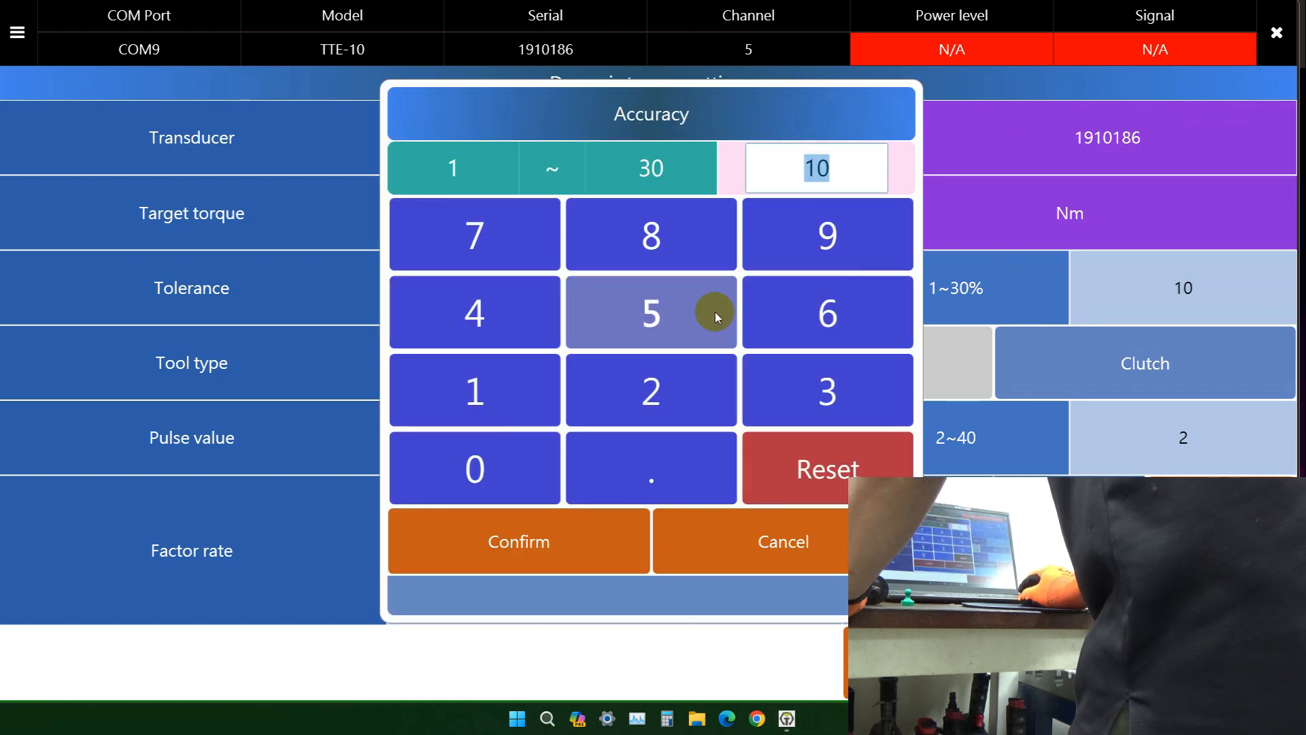
click(476, 396)
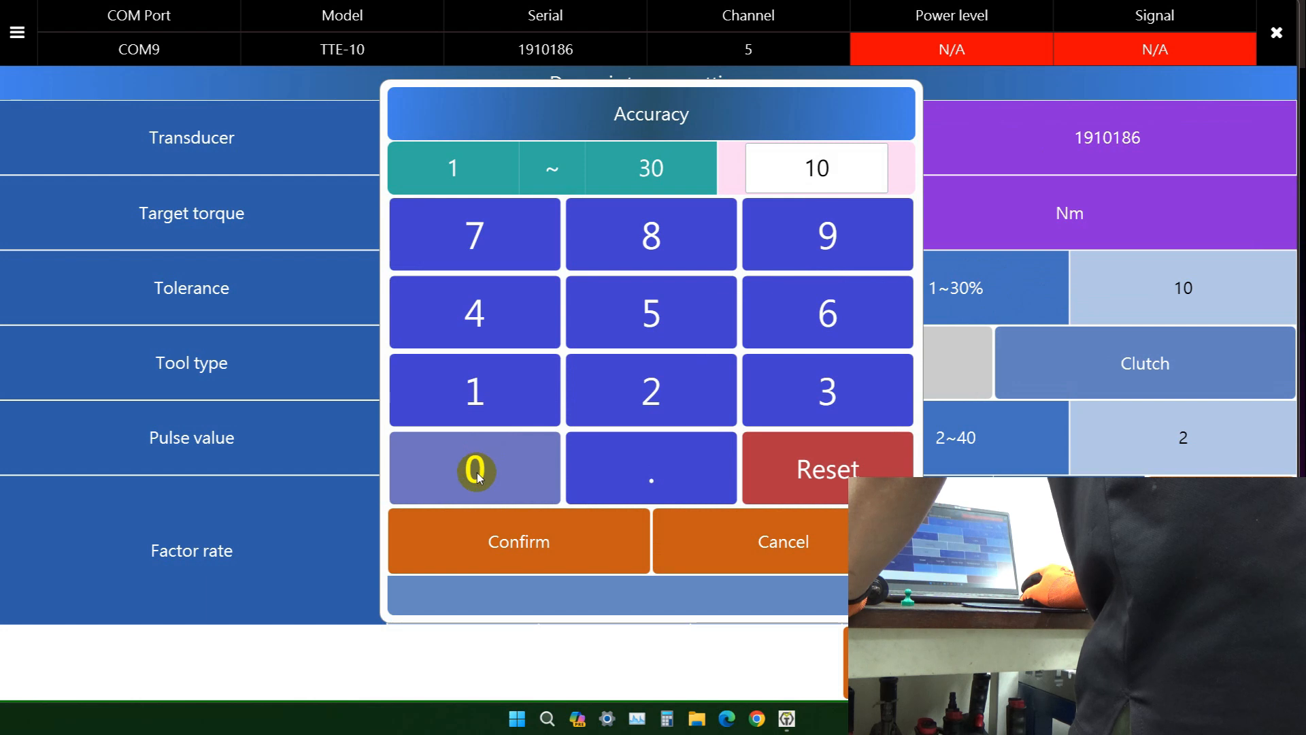
click(496, 539)
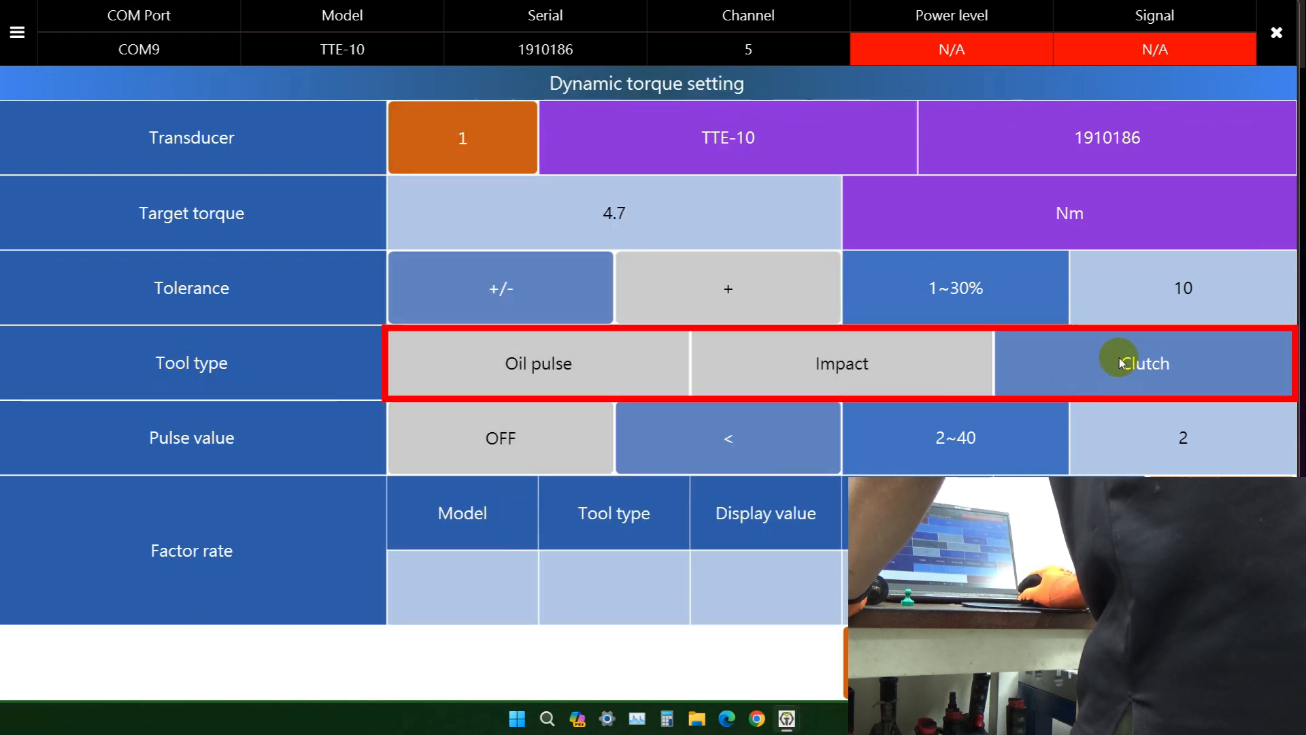
click(834, 370)
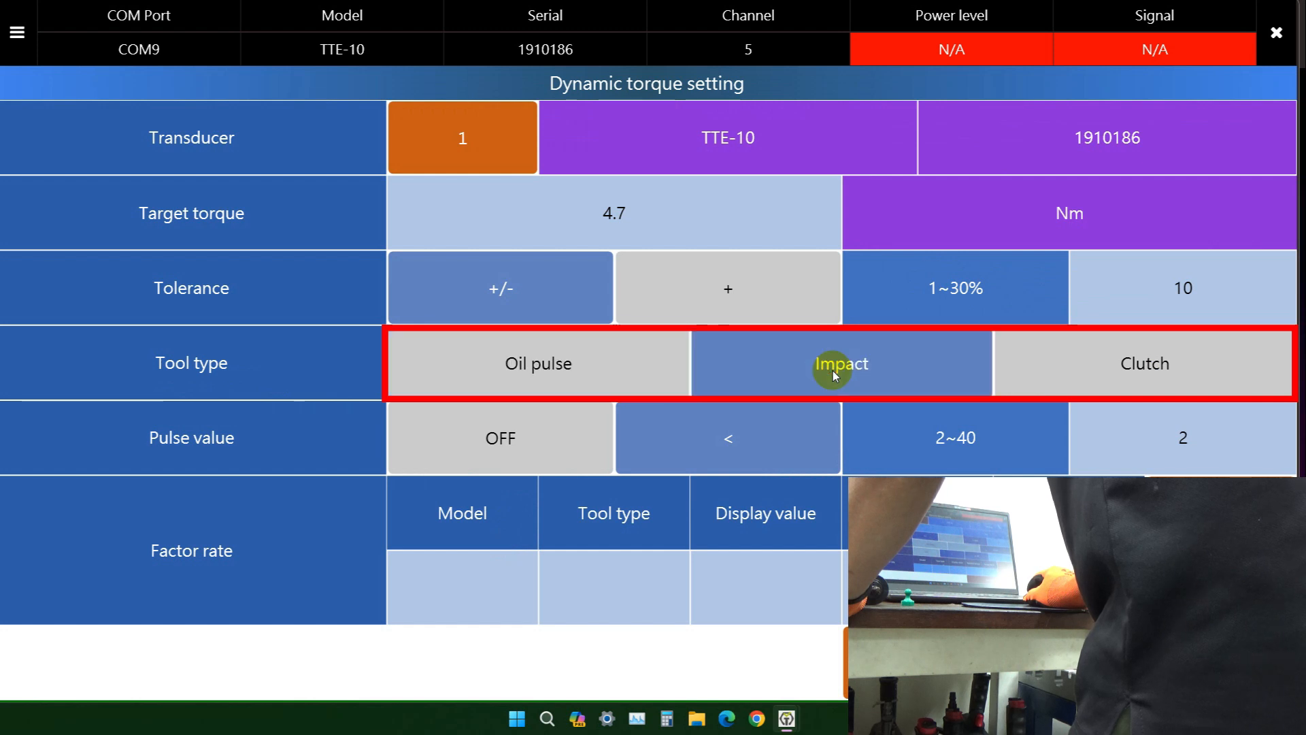
click(1051, 374)
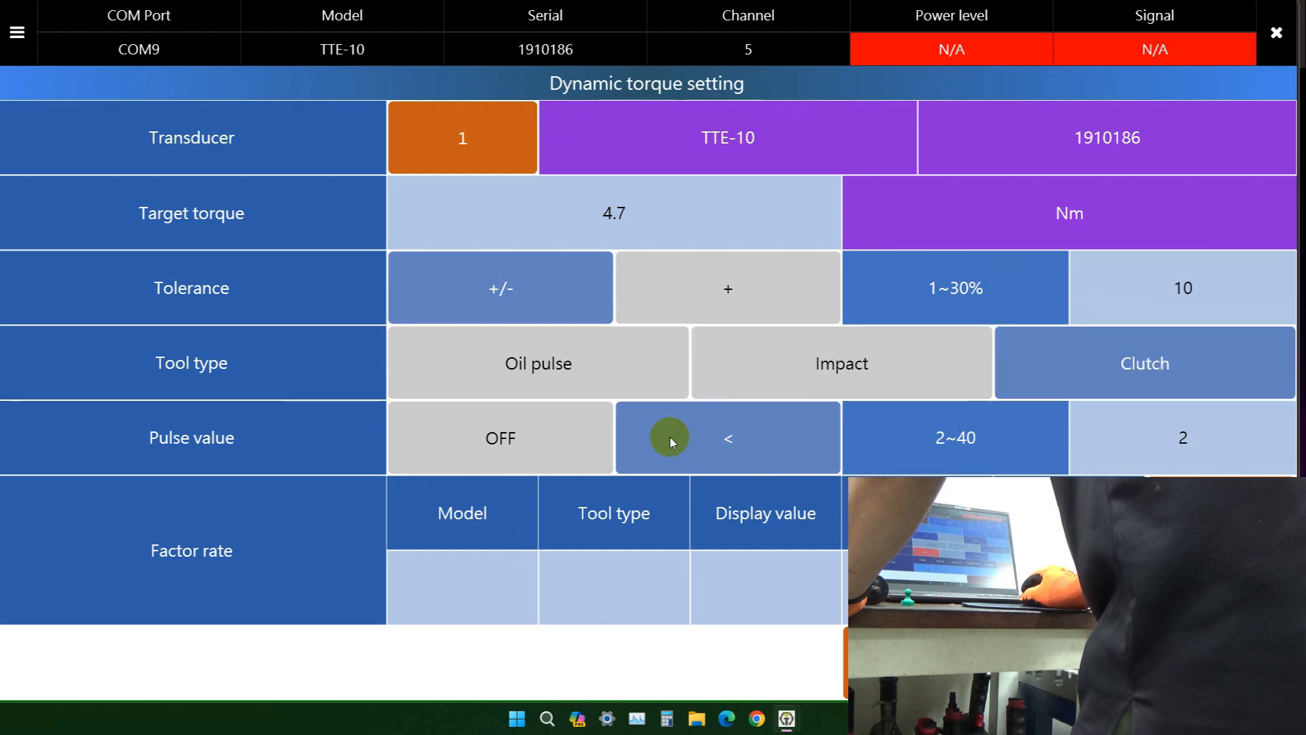
- Set the pulse value condition to < with a value of 2 and save the dynamic torque settings
click(481, 438)
click(672, 449)
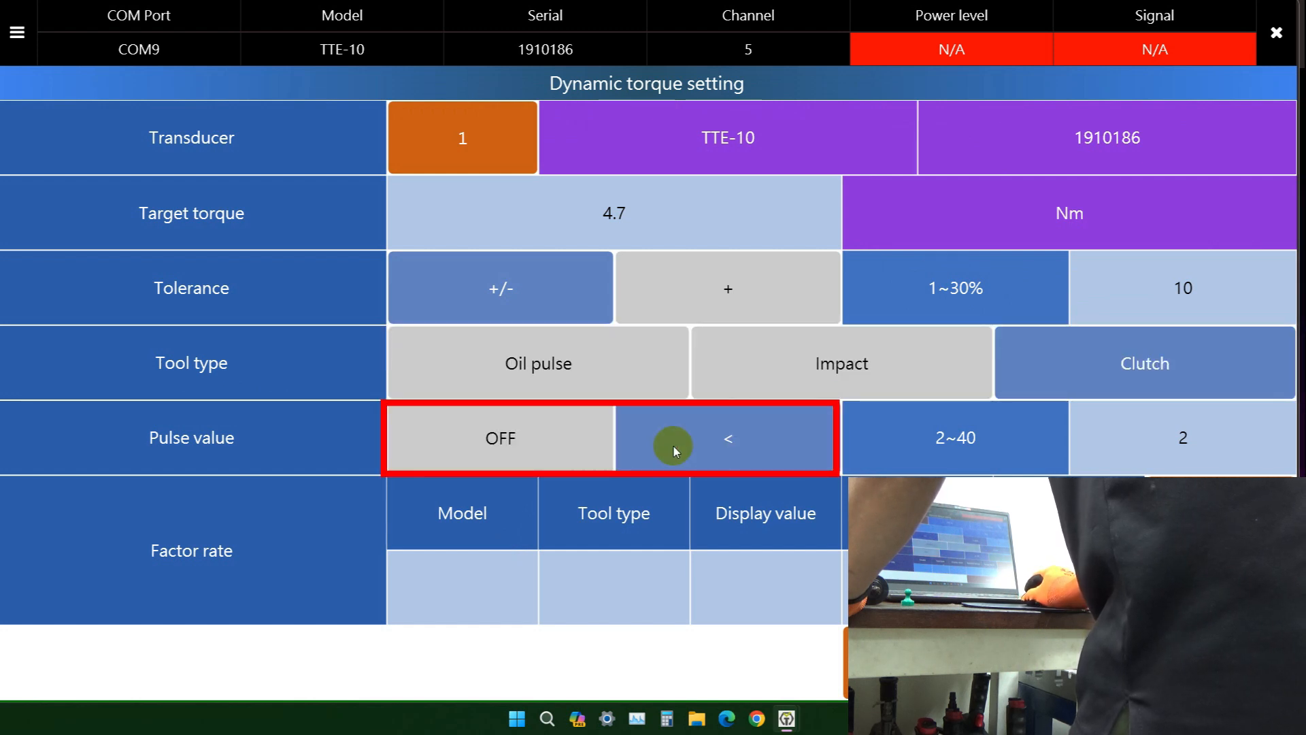
click(1154, 440)
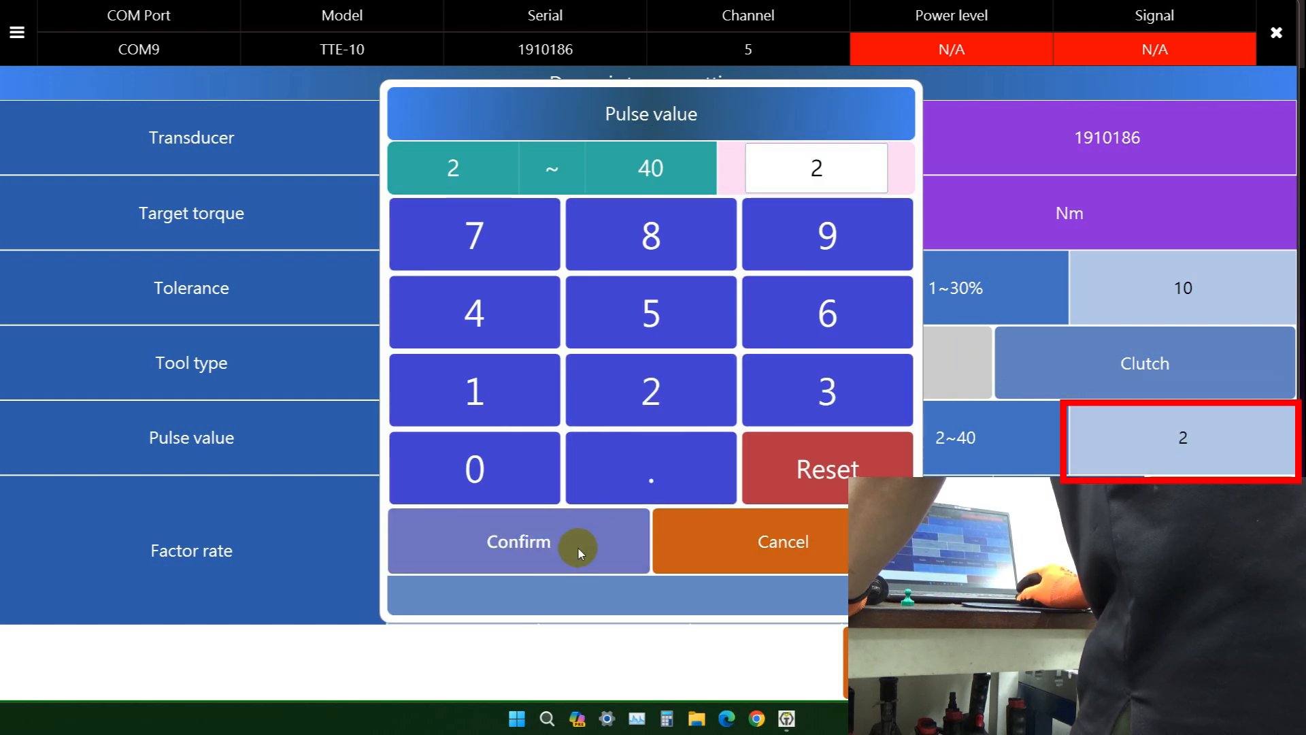
click(559, 553)
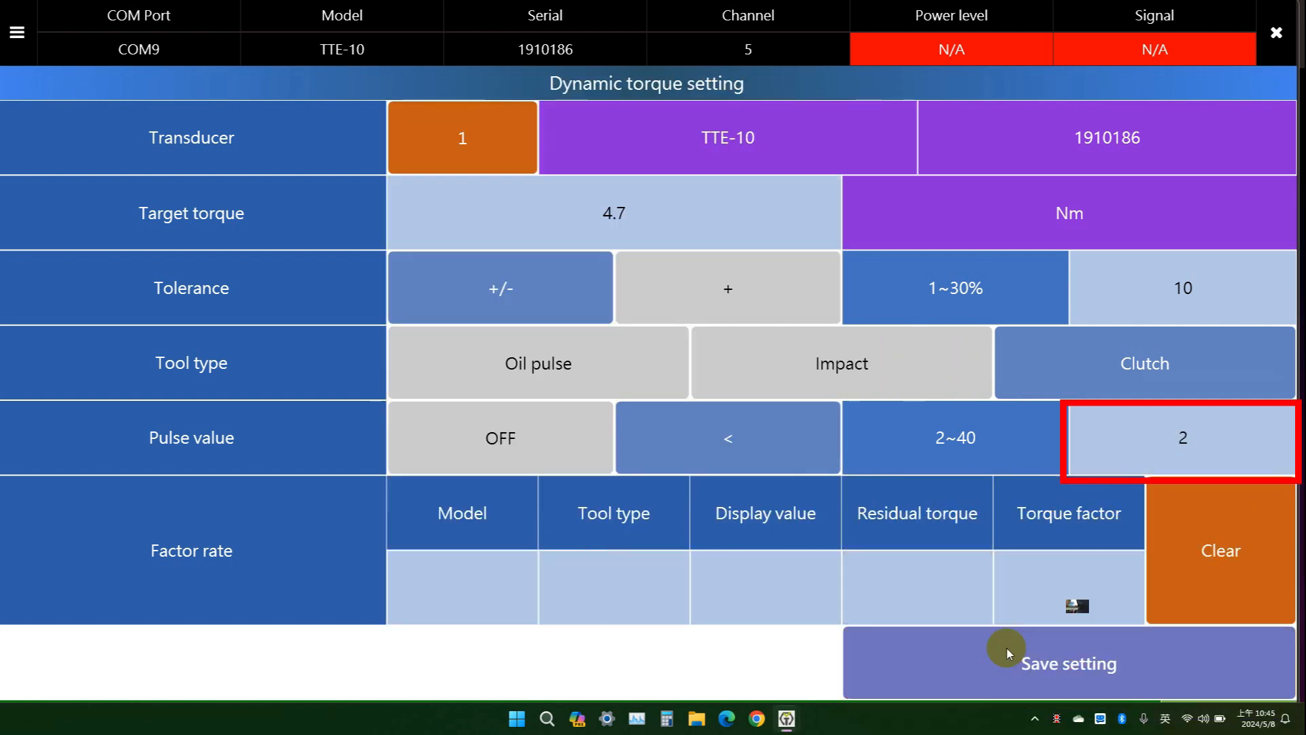
click(994, 674)
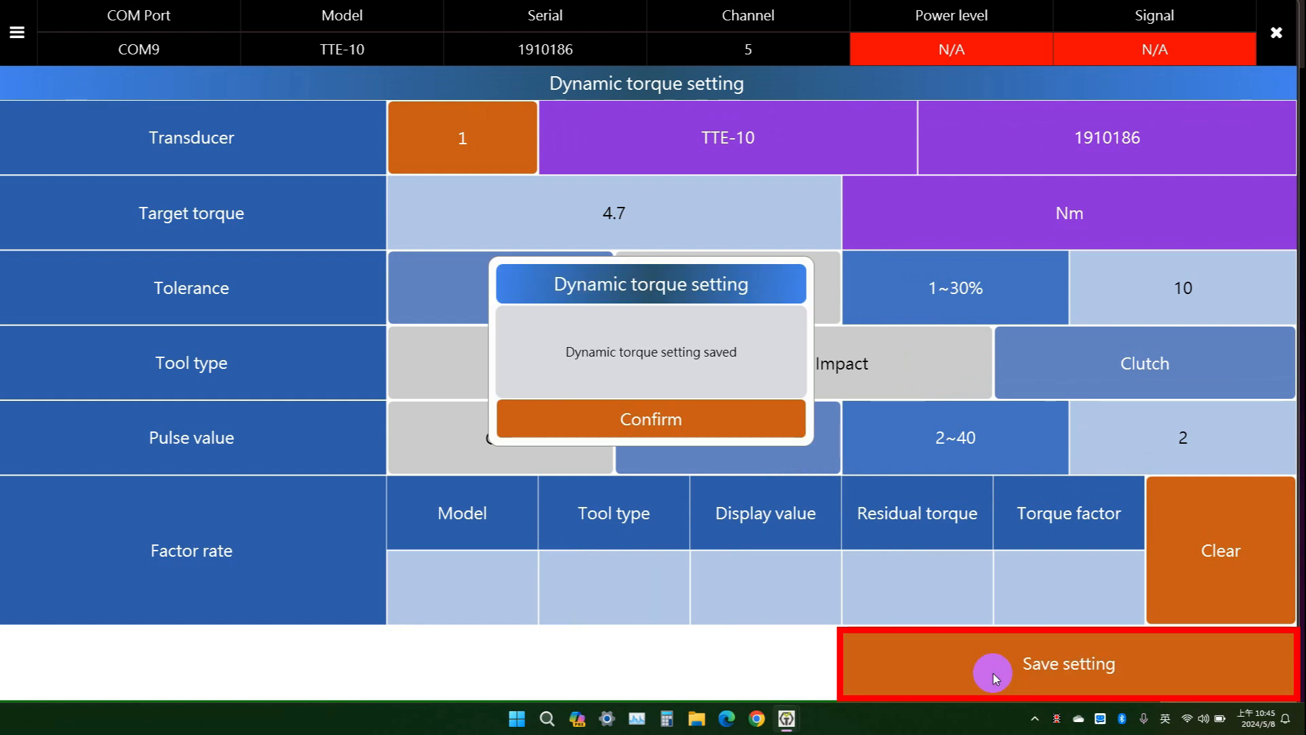
click(686, 424)
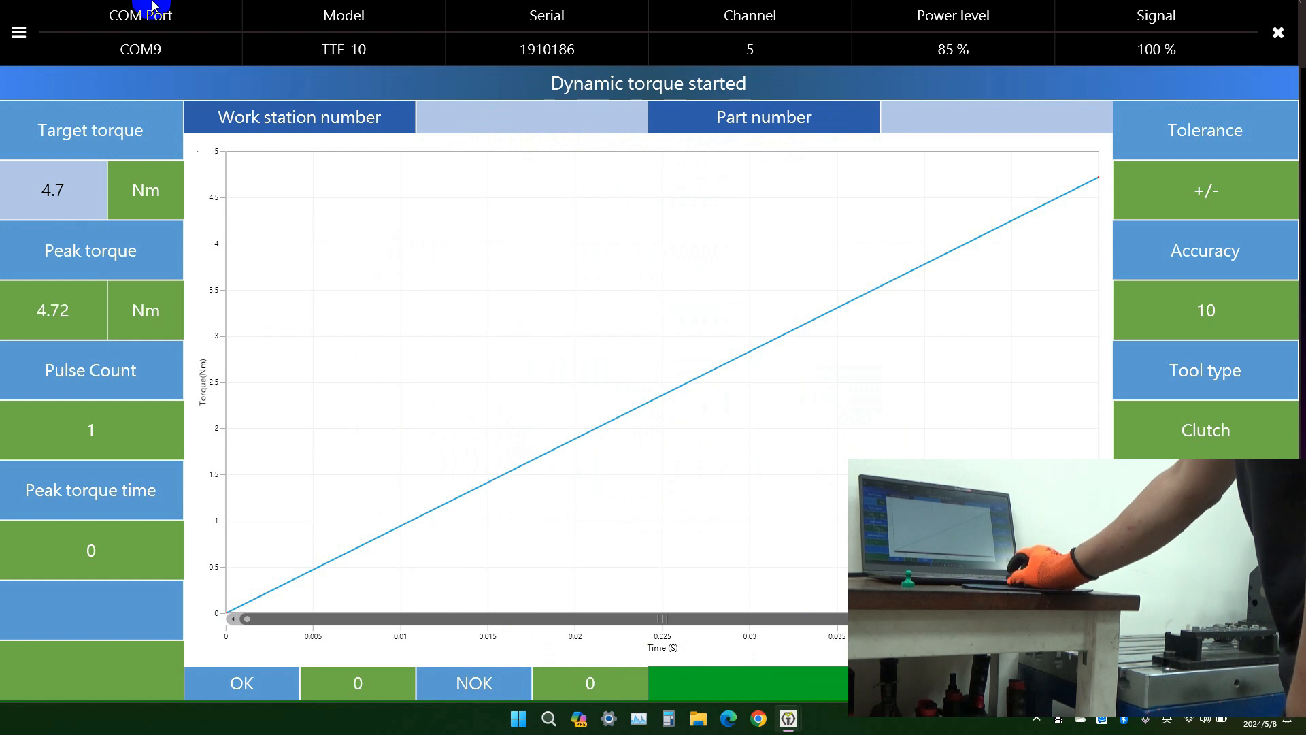
- Open the dynamic torque work record to review the recorded tightening results
click(18, 33)
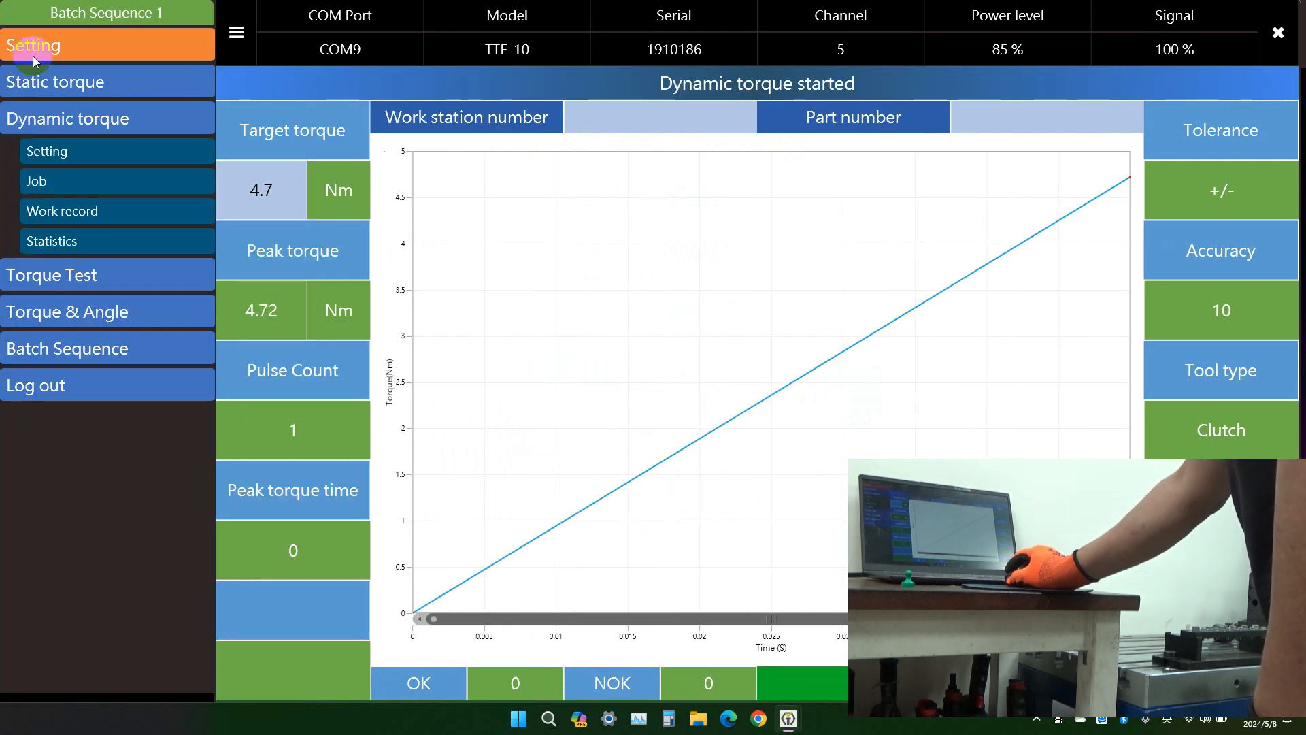
click(45, 212)
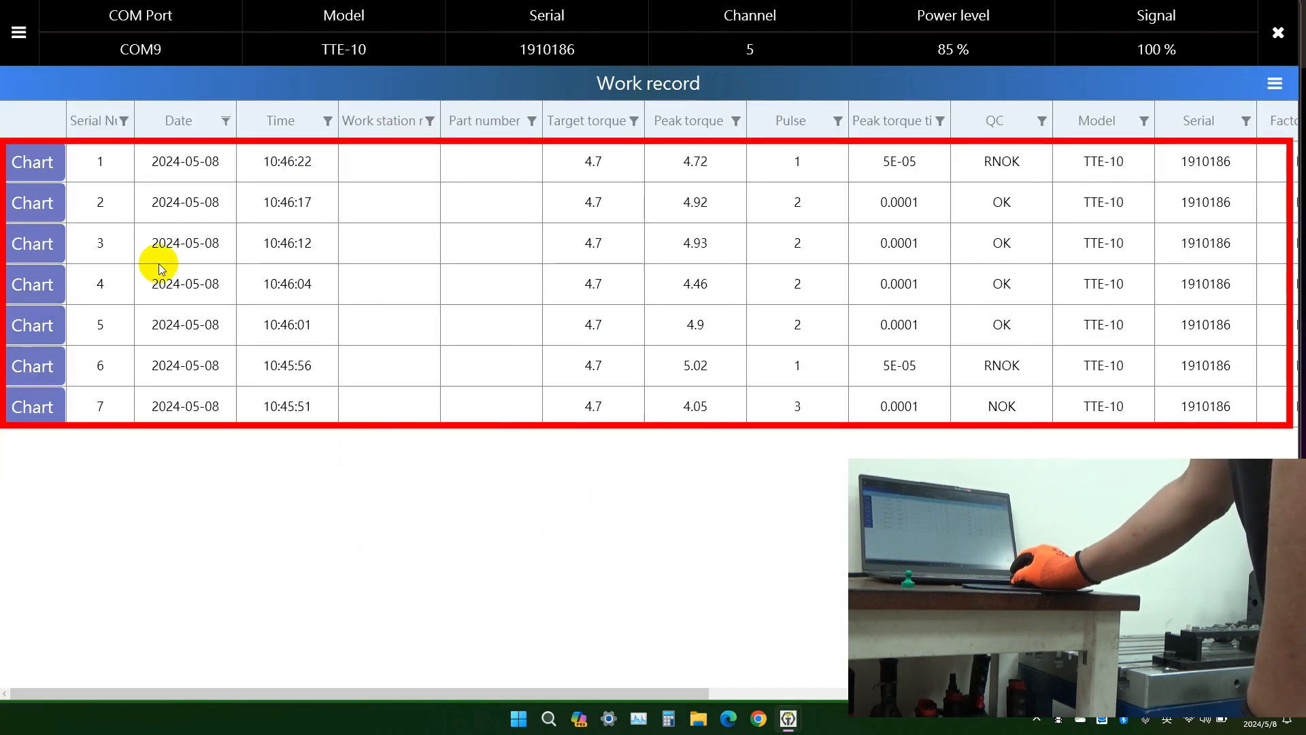